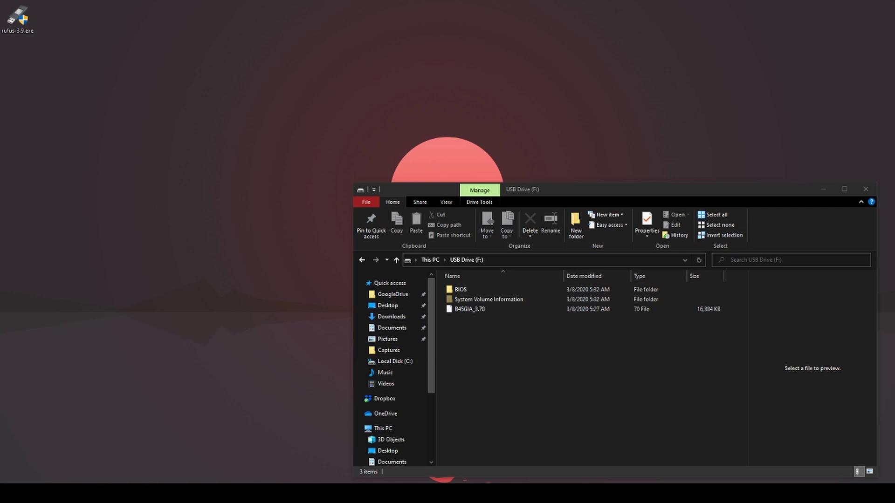
- Bring the Rufus website forward and scroll to its Download section and system requirements
mouse_move(125, 493)
click(125, 450)
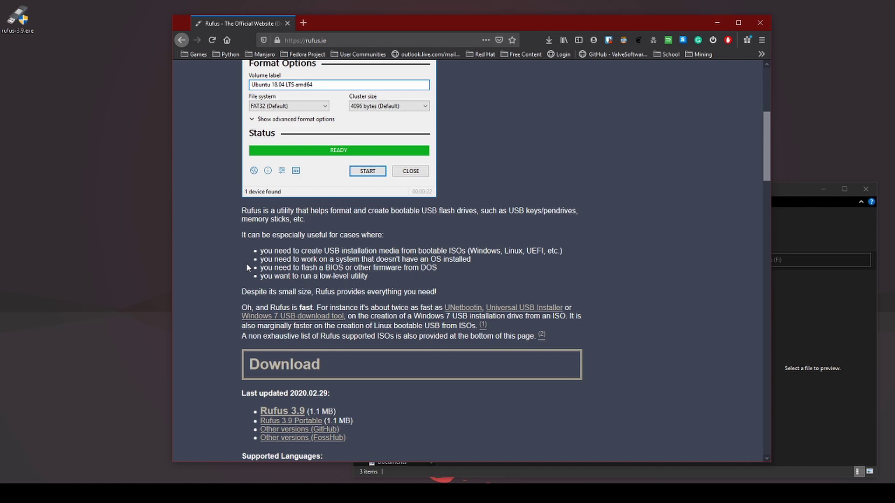
scroll(246, 263, up, 5)
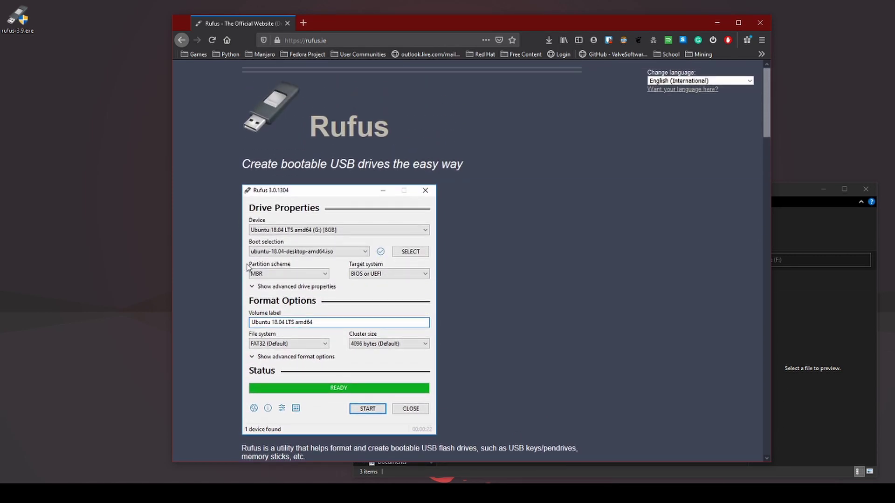
scroll(247, 266, down, 6)
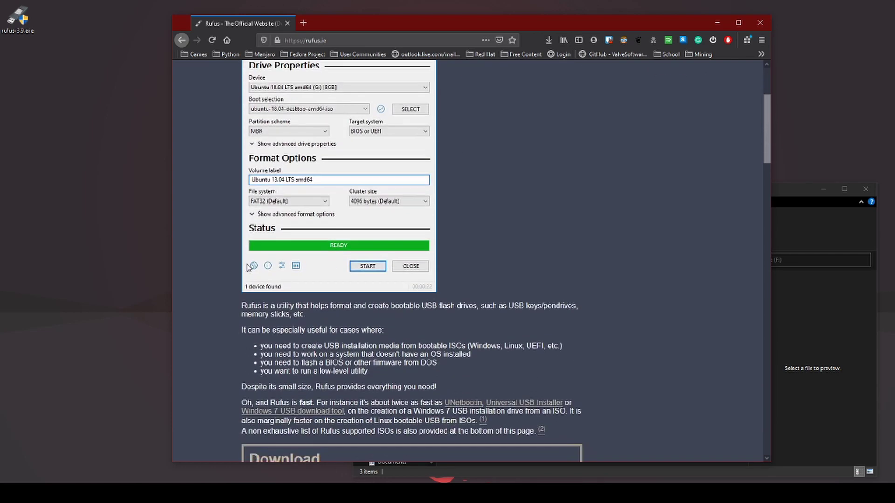
scroll(248, 267, down, 1)
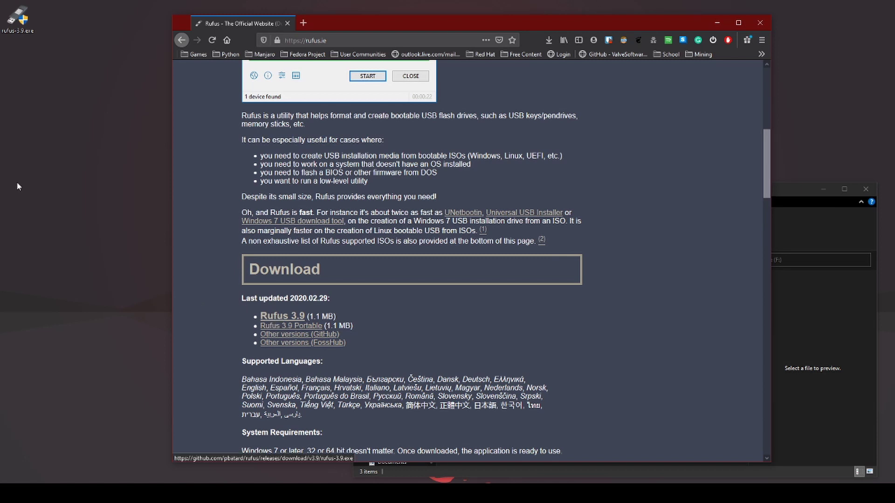
- Minimise Firefox, launch rufus-3.9.exe from the desktop and allow online update checks
click(716, 24)
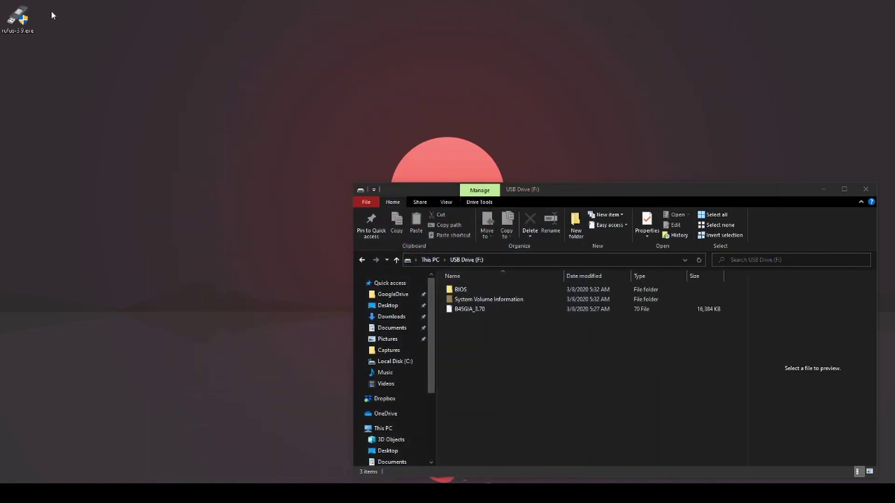
click(18, 18)
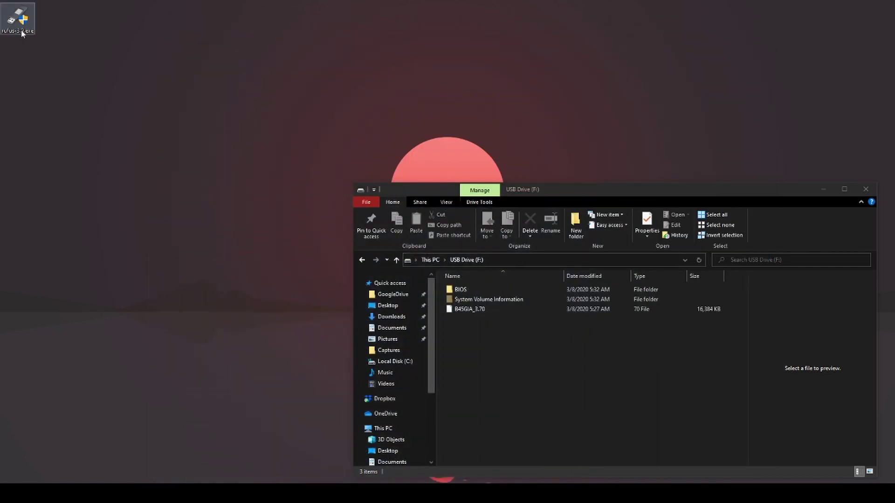
click(427, 208)
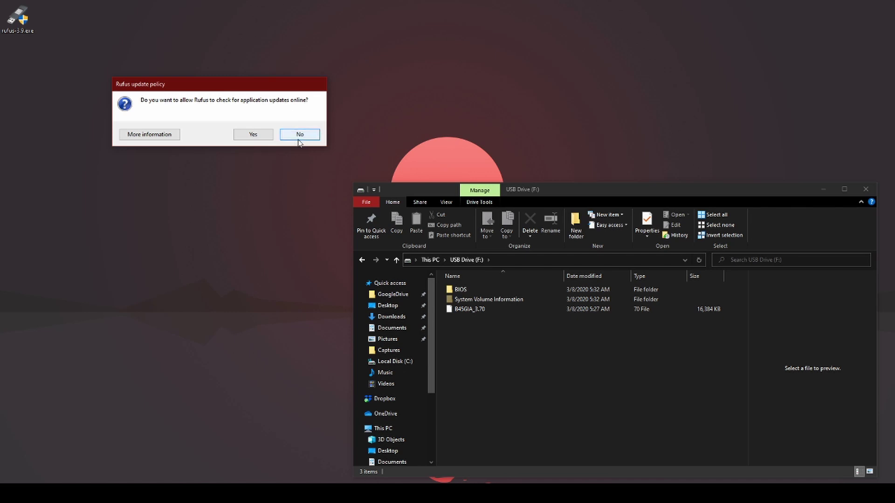
click(261, 135)
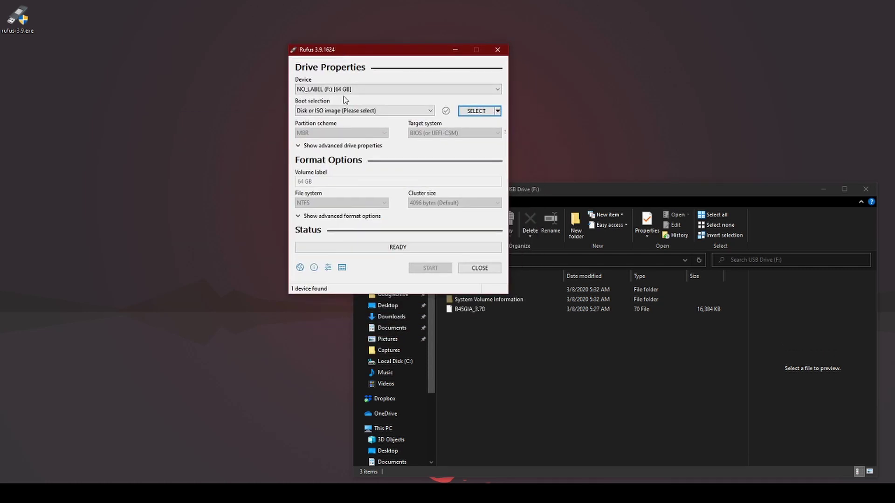
- Place Rufus beside the USB drive's Explorer window and keep 'Disk or ISO image' as boot selection
drag(345, 55, 206, 46)
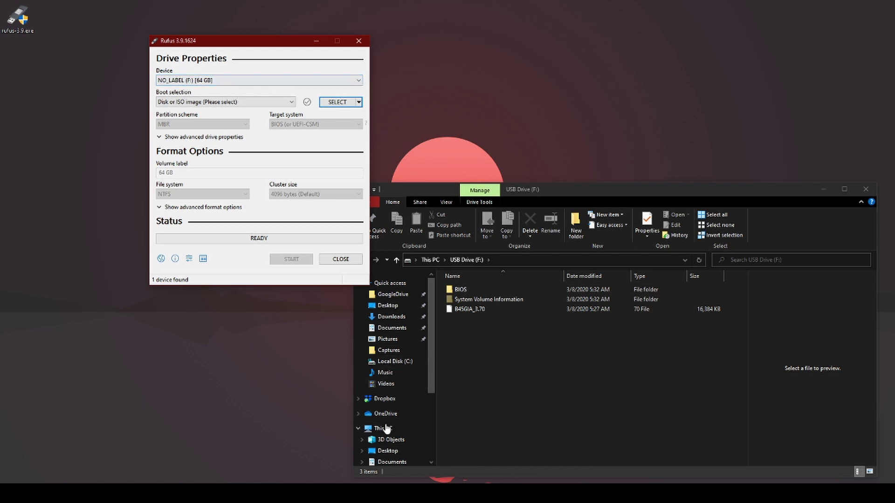
drag(450, 192, 500, 71)
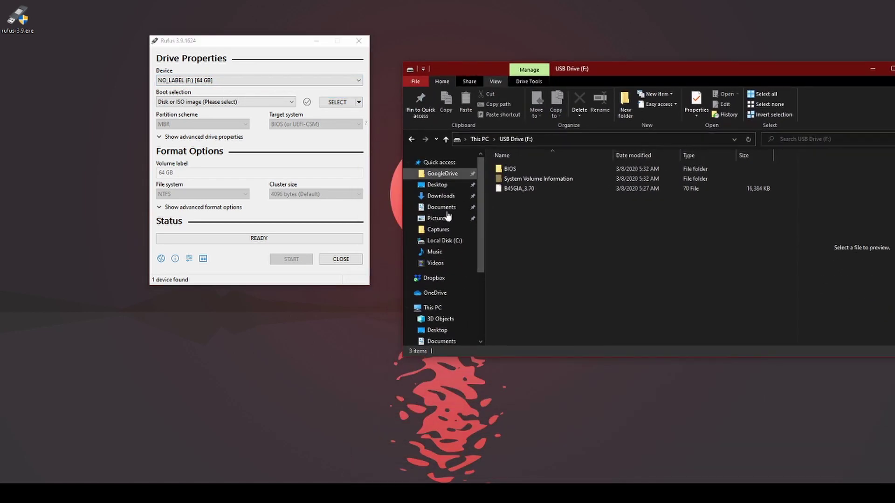
scroll(447, 240, down, 4)
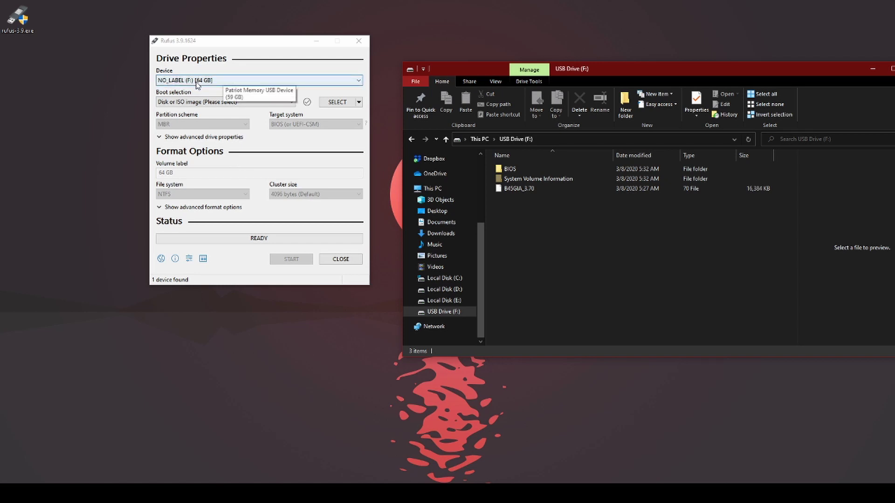
click(225, 105)
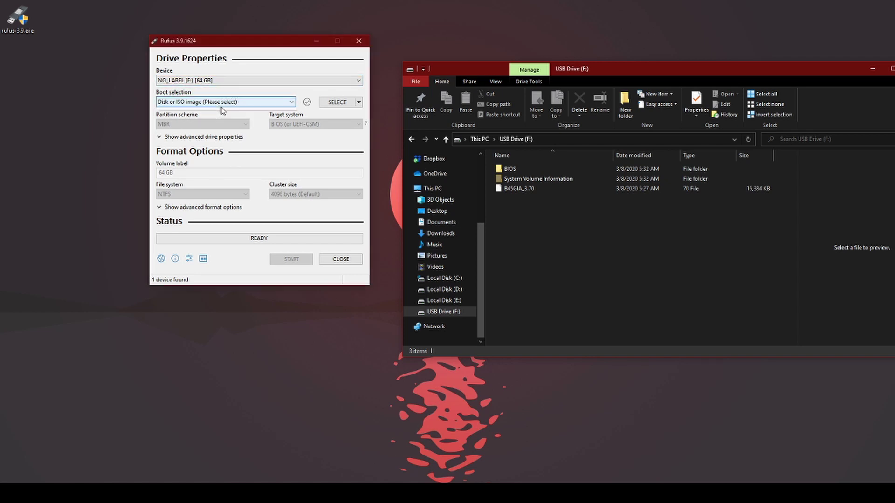
click(224, 103)
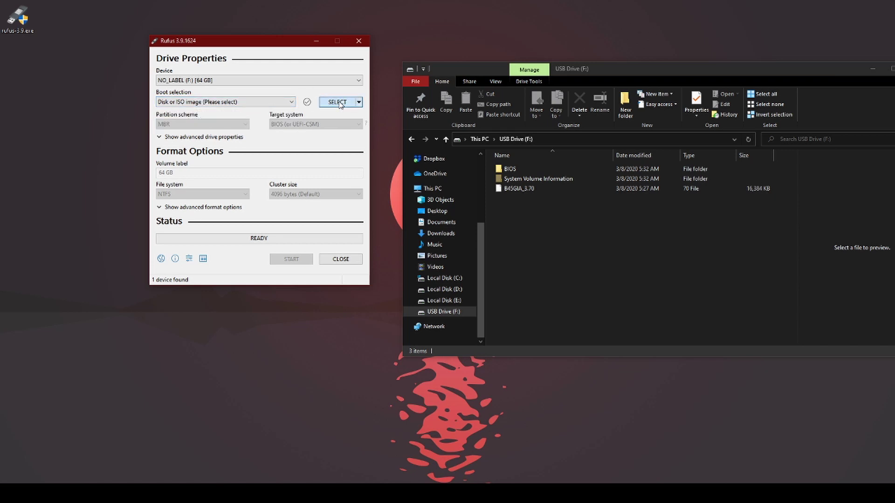
- Select ubuntu-19.10-desktop-amd64.iso from Downloads as the boot image
click(338, 102)
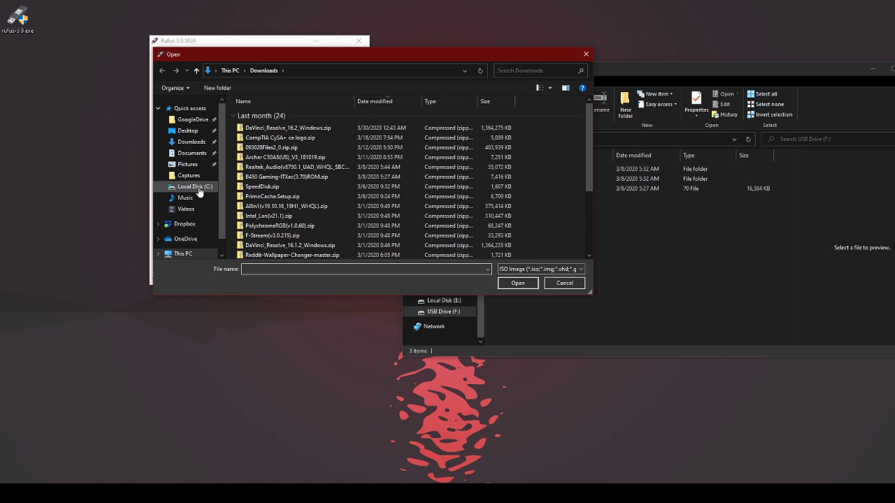
scroll(200, 192, down, 2)
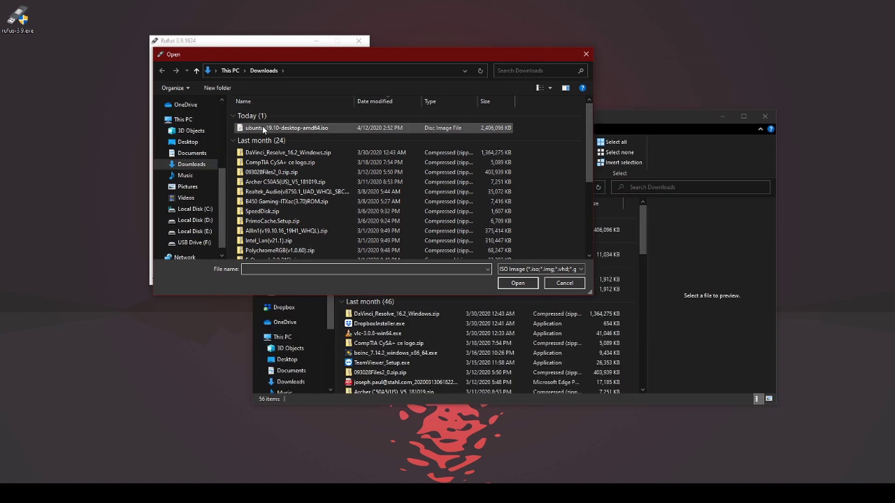
click(264, 130)
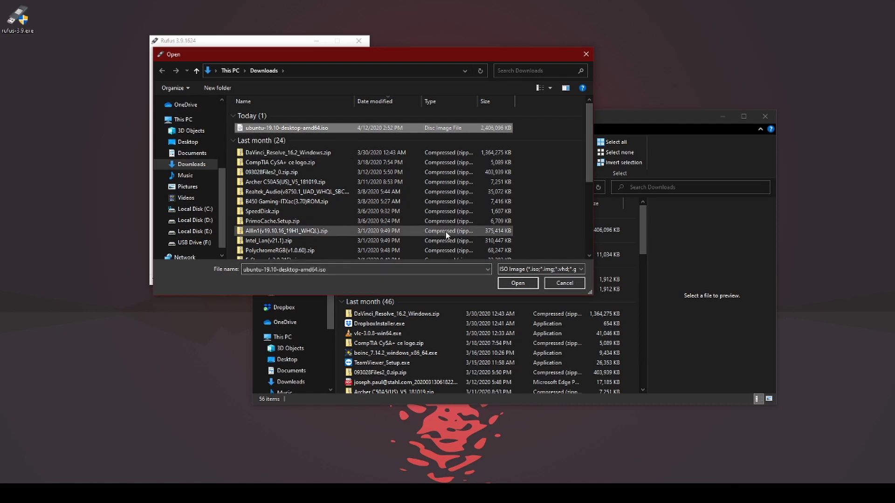
click(515, 285)
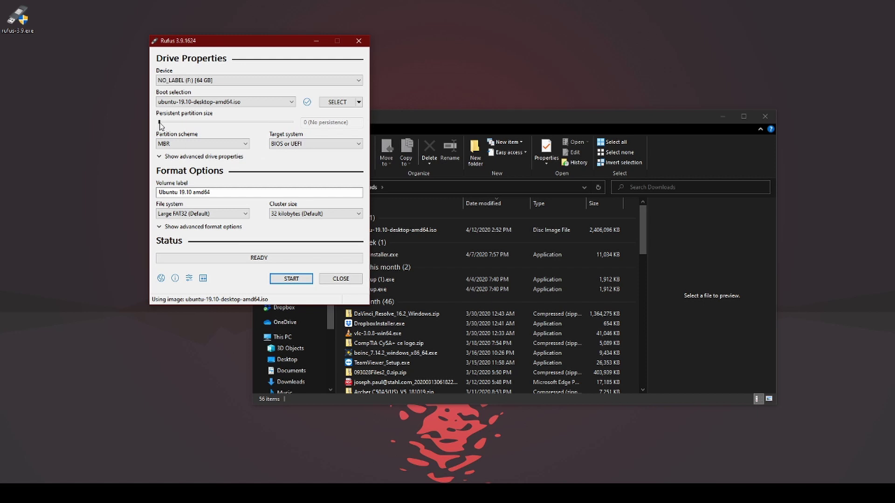
- Try the persistent partition size at 56 GB and 10 GB, then set it to 0 (No persistence)
drag(160, 123, 294, 123)
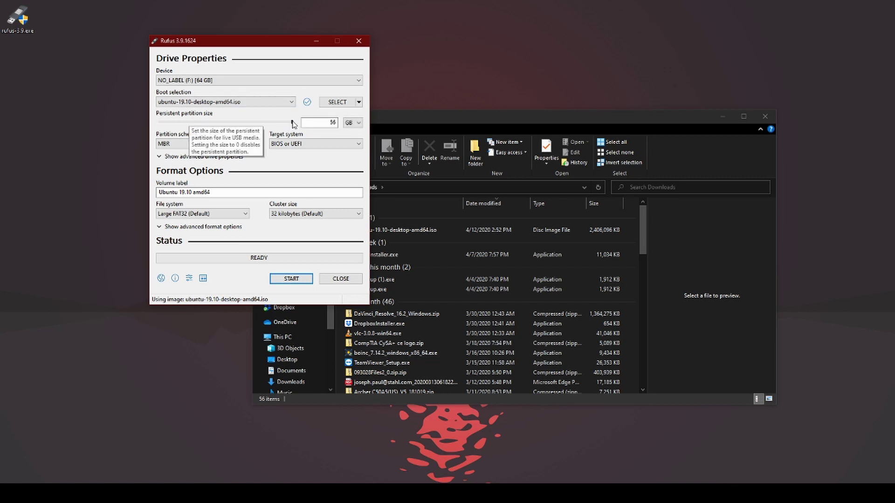
drag(294, 124, 180, 124)
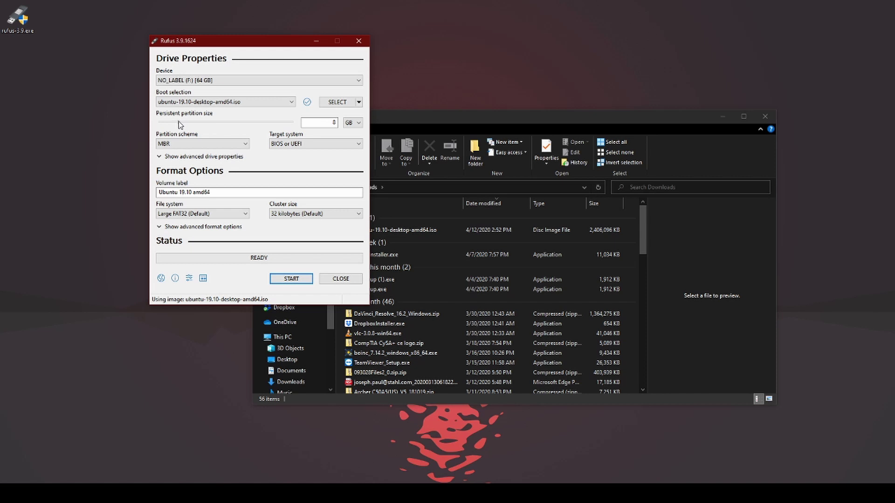
drag(180, 125, 159, 123)
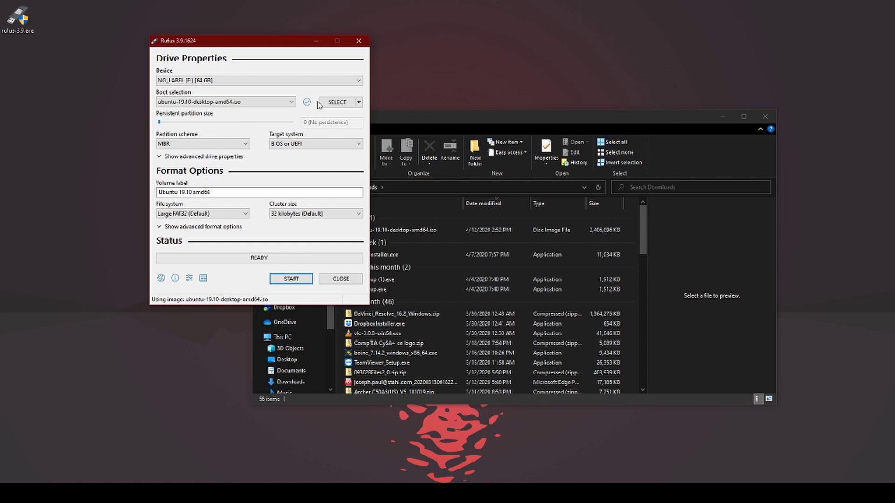
- Review the partition scheme and target system lists, then set the partition scheme to GPT
click(216, 145)
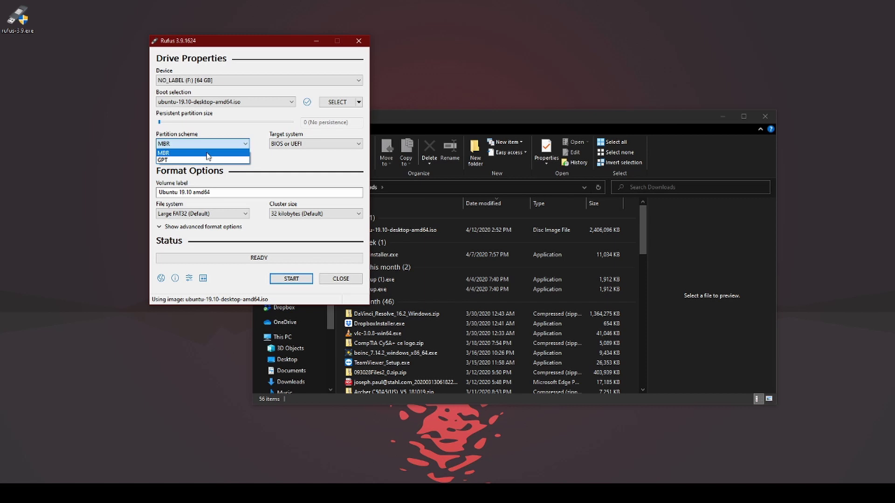
click(209, 156)
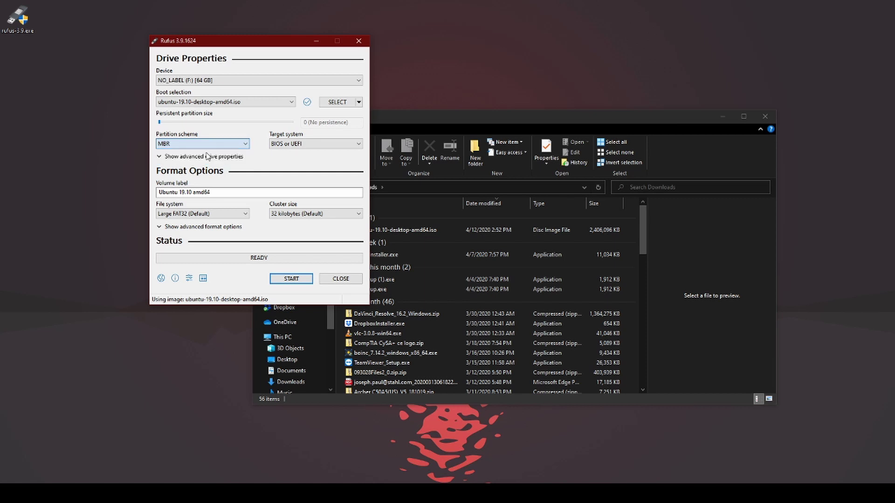
click(287, 145)
click(288, 146)
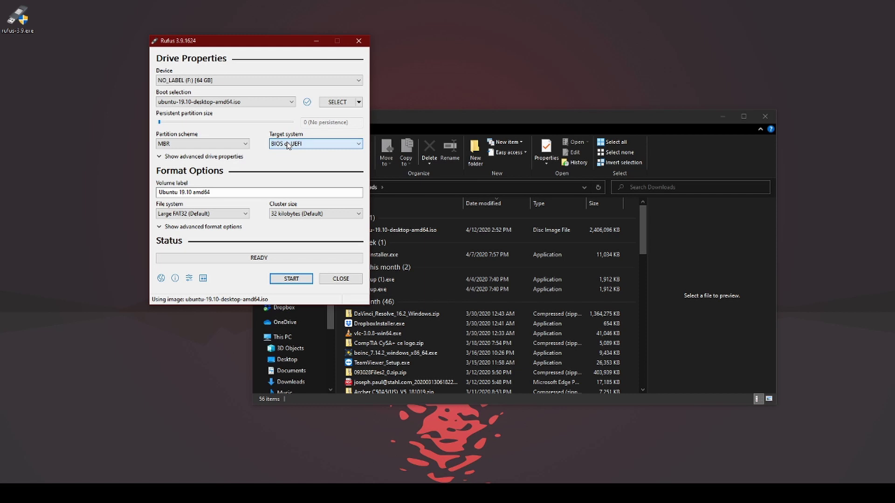
click(211, 146)
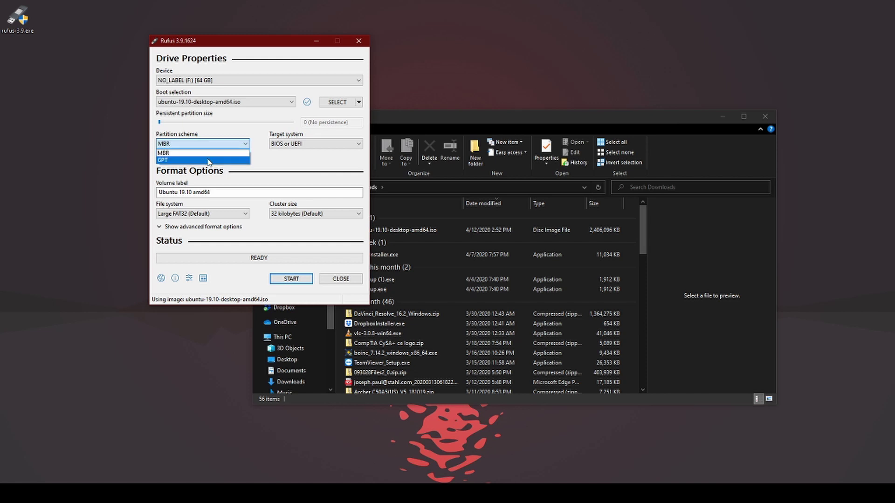
click(210, 161)
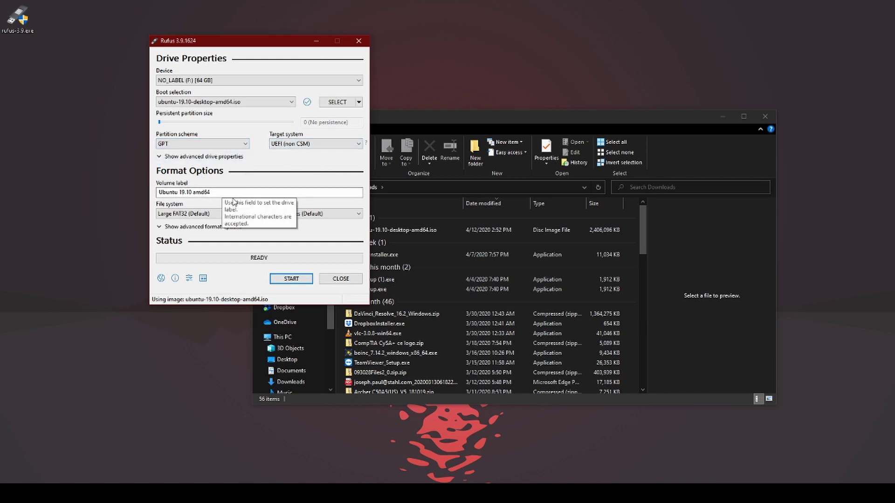
- Keep Large FAT32 as the file system and show the advanced format options
click(208, 215)
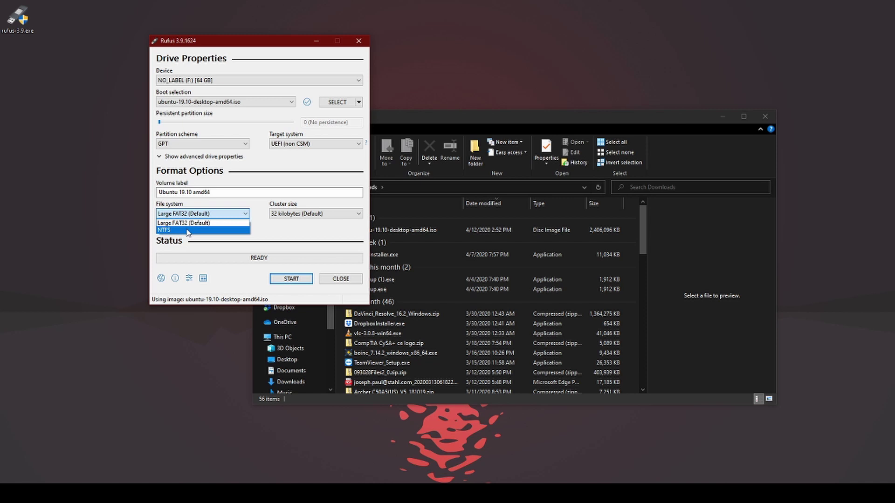
click(264, 227)
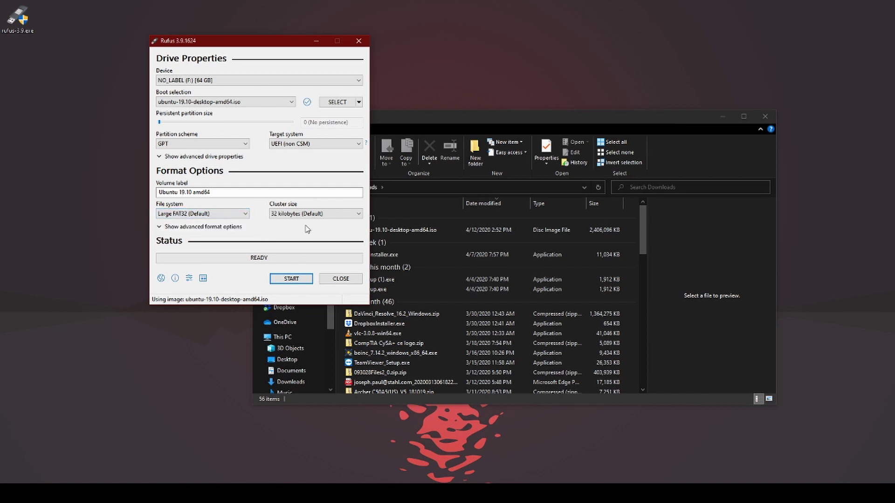
click(177, 228)
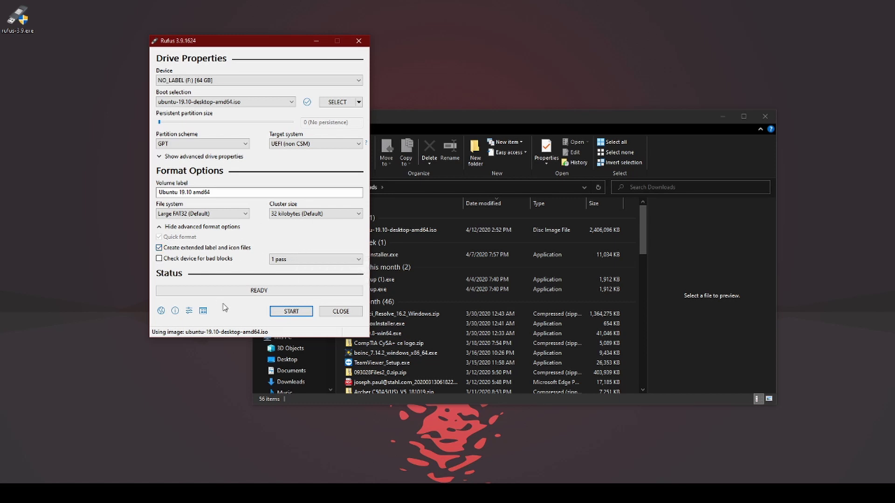
- Start writing the image in ISO Image mode and confirm erasing the 64 GB drive
click(281, 314)
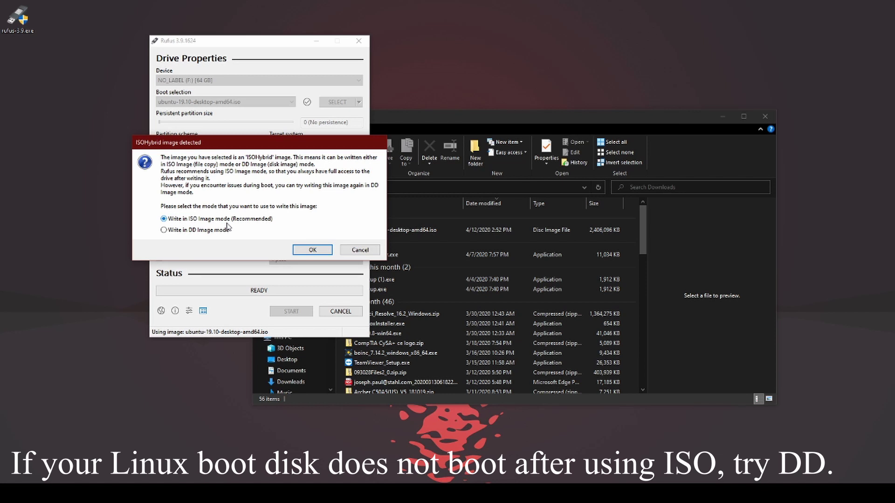
click(311, 251)
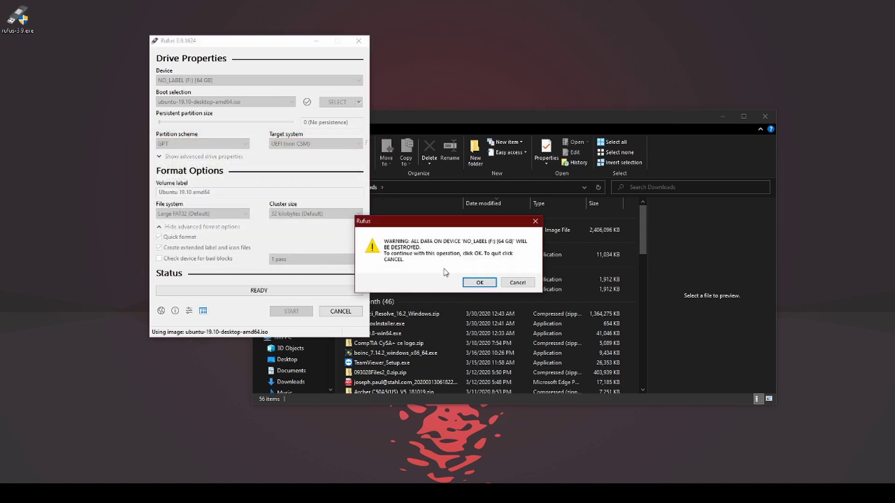
click(479, 283)
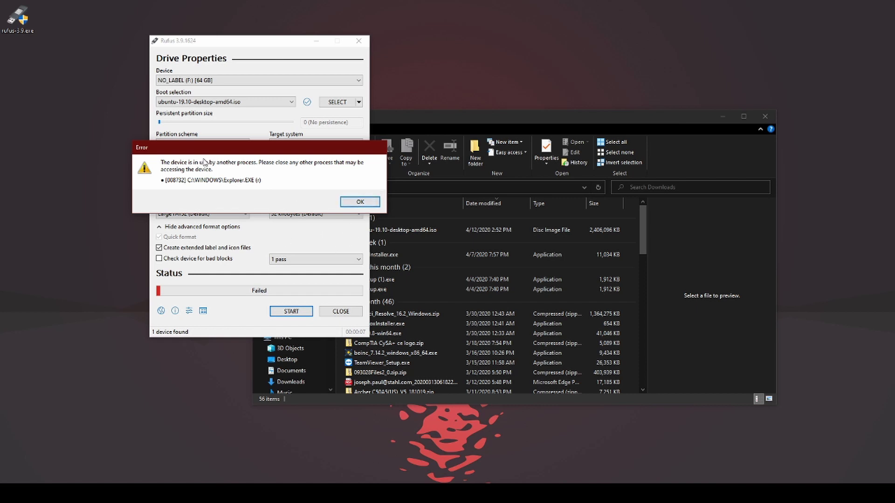
- Dismiss the drive-in-use error and close the Downloads Explorer window holding the USB drive
click(361, 202)
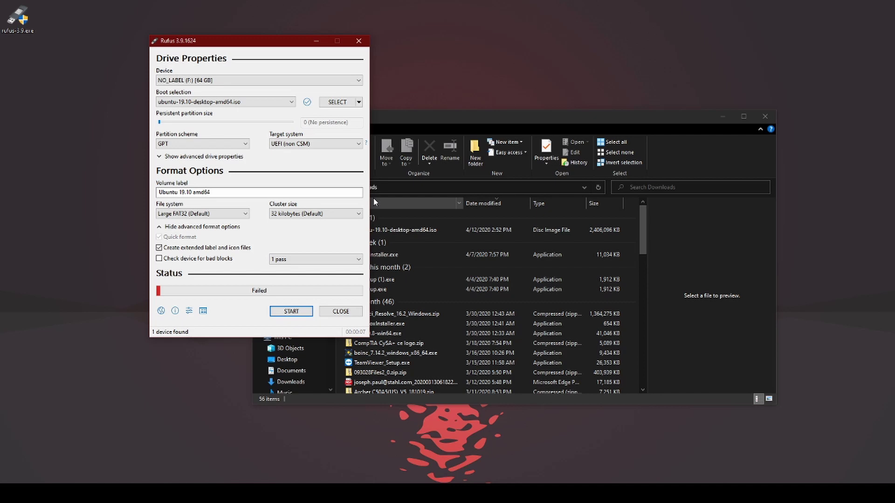
drag(466, 119, 545, 58)
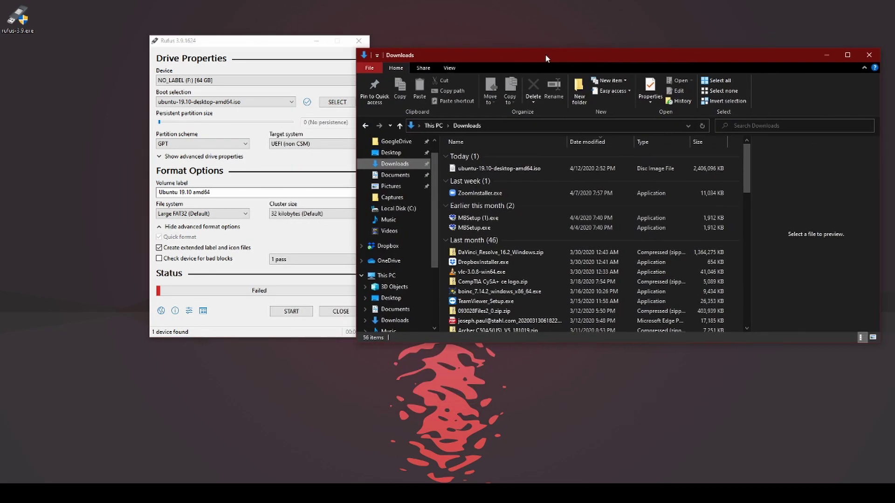
scroll(378, 263, down, 2)
scroll(379, 263, down, 2)
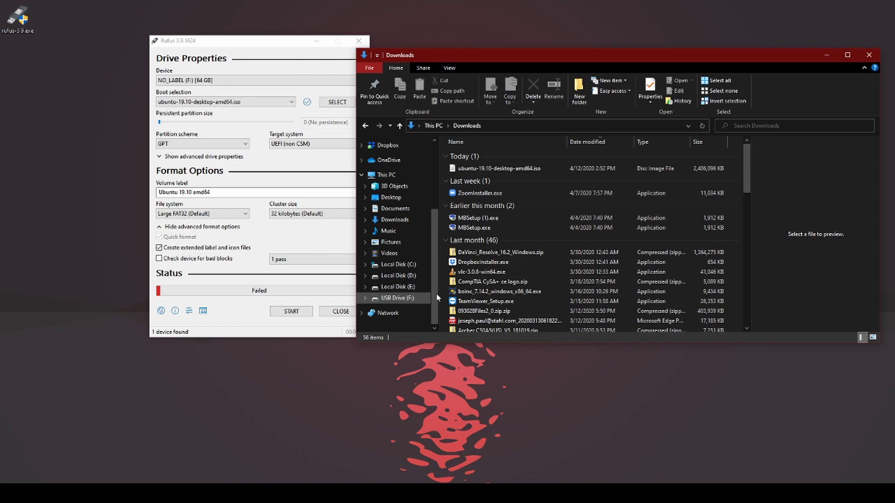
click(870, 55)
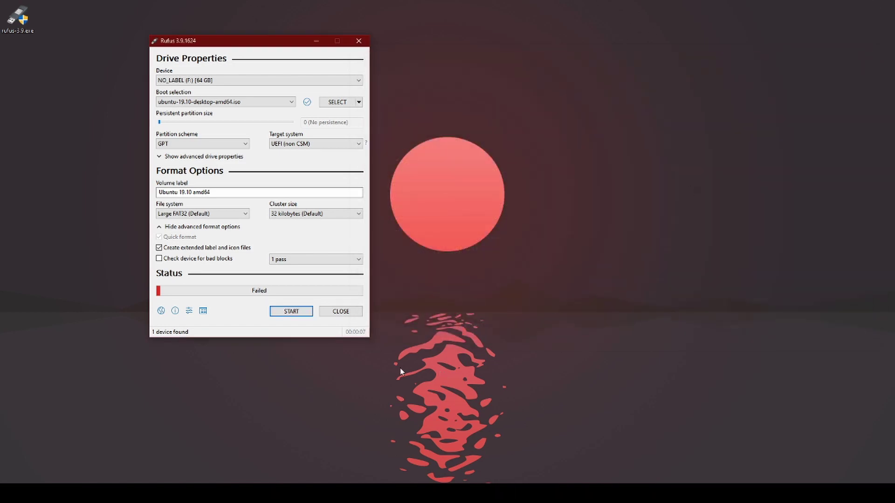
- Restart the write in ISO Image mode and confirm that all data on the drive will be destroyed
click(291, 311)
click(311, 249)
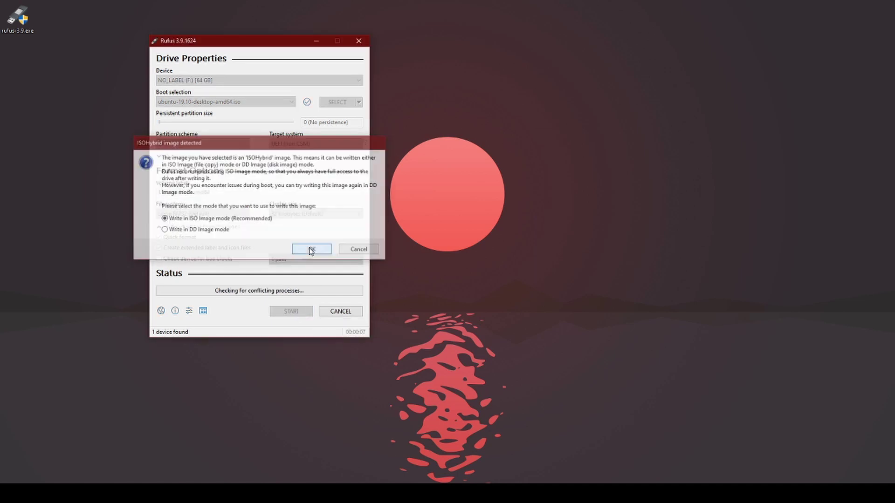
click(480, 282)
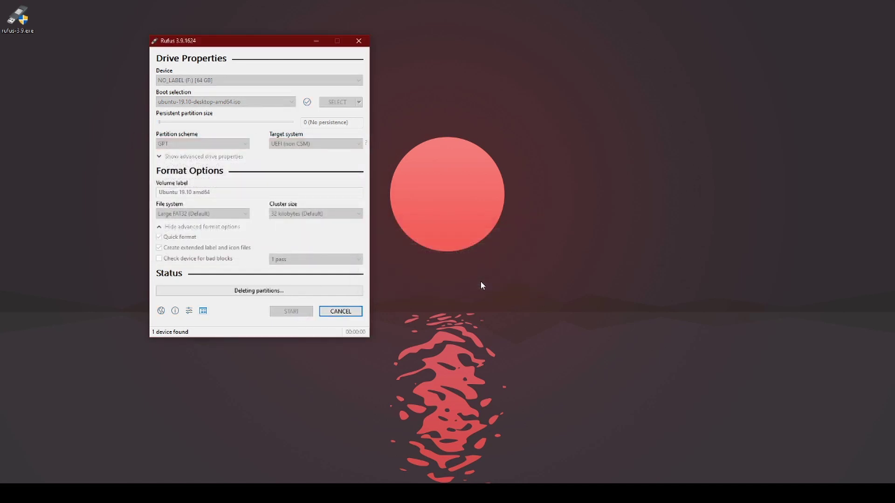